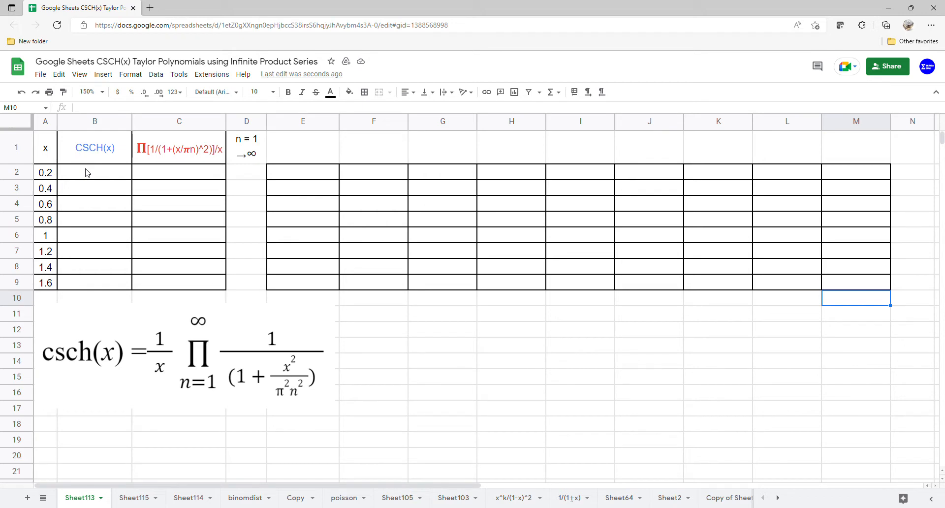
# - Compute the hyperbolic cosecant for all x values by entering =ARRAYFORMULA(CSCH(A2:A9)) in cell B2
pyautogui.click(86, 173)
pyautogui.write('=')
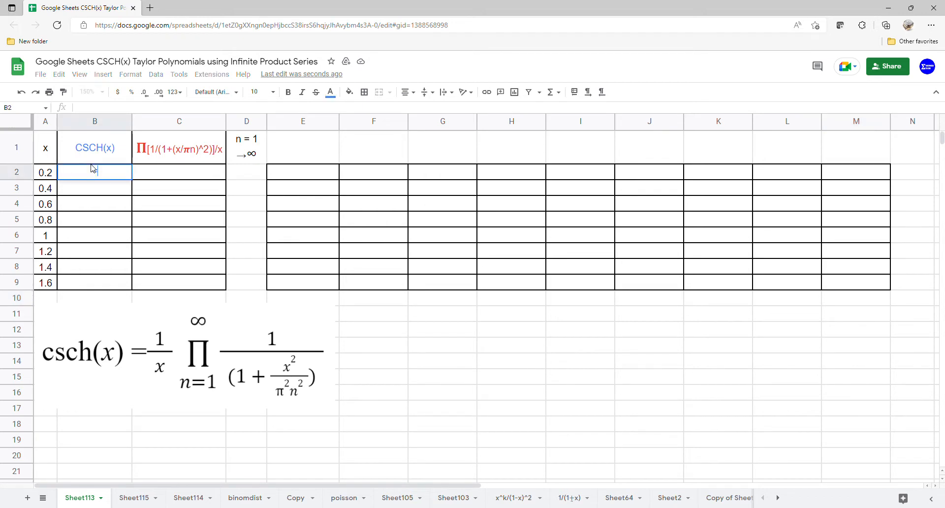
pyautogui.write('arr')
pyautogui.press('Tab')
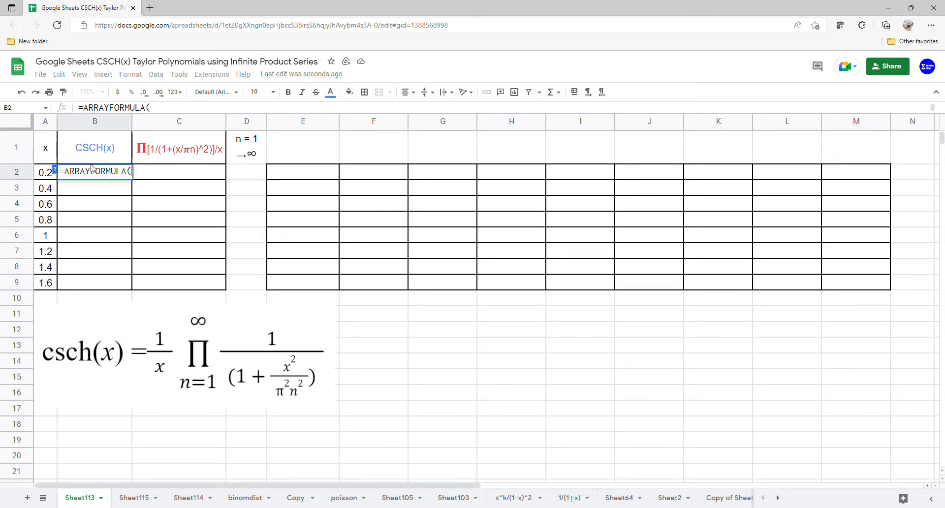
pyautogui.write('csc')
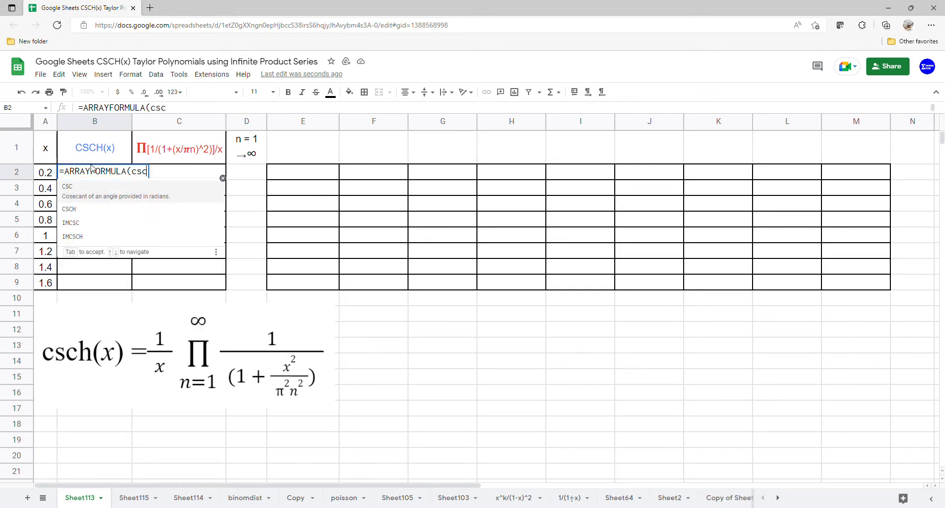
pyautogui.click(82, 208)
pyautogui.moveTo(39, 174); pyautogui.dragTo(43, 283)
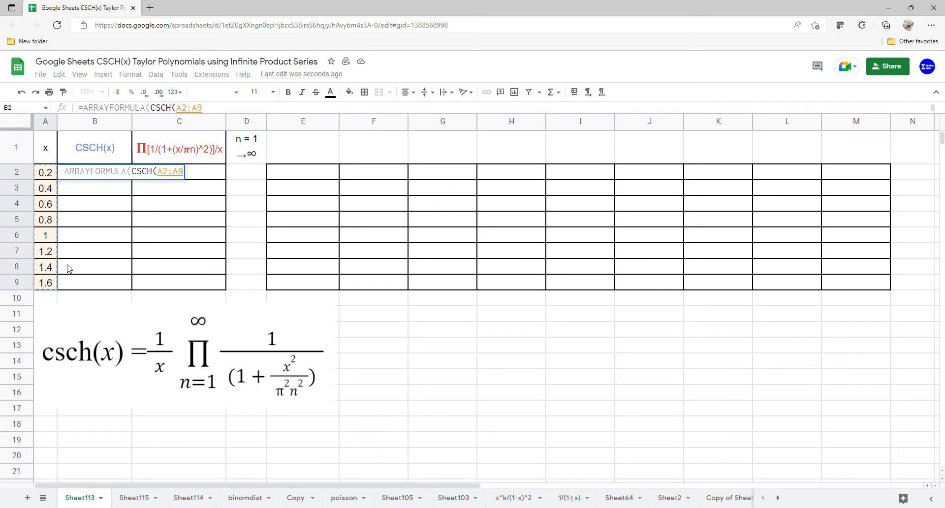
pyautogui.press('Return')
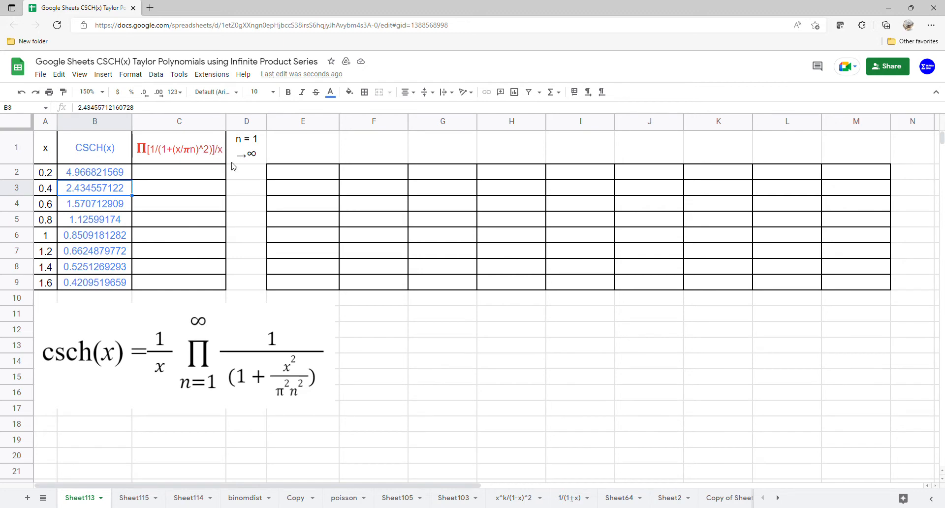
# - Generate the n values 1 to 9 across row 1 by entering =SEQUENCE(1,9) in cell E1
pyautogui.click(292, 159)
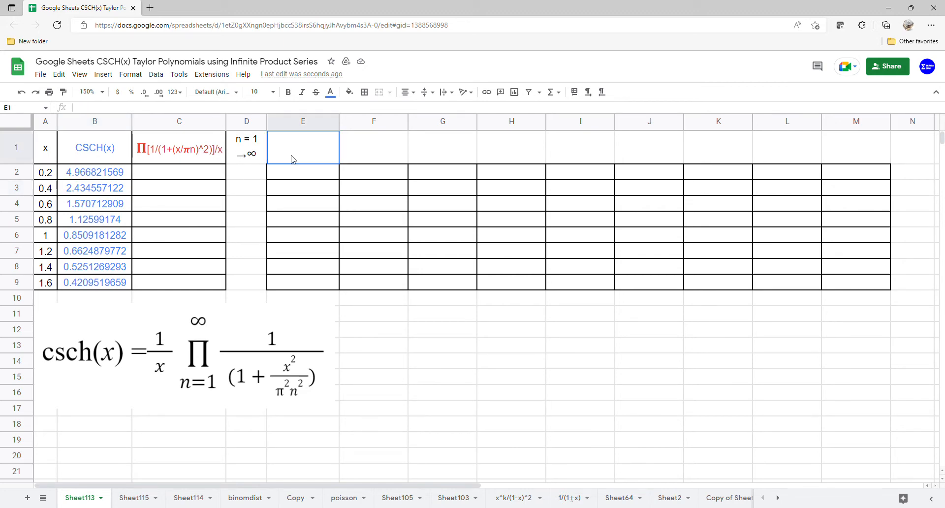
pyautogui.write('=SEQUENCE(1,9)')
pyautogui.press('Return')
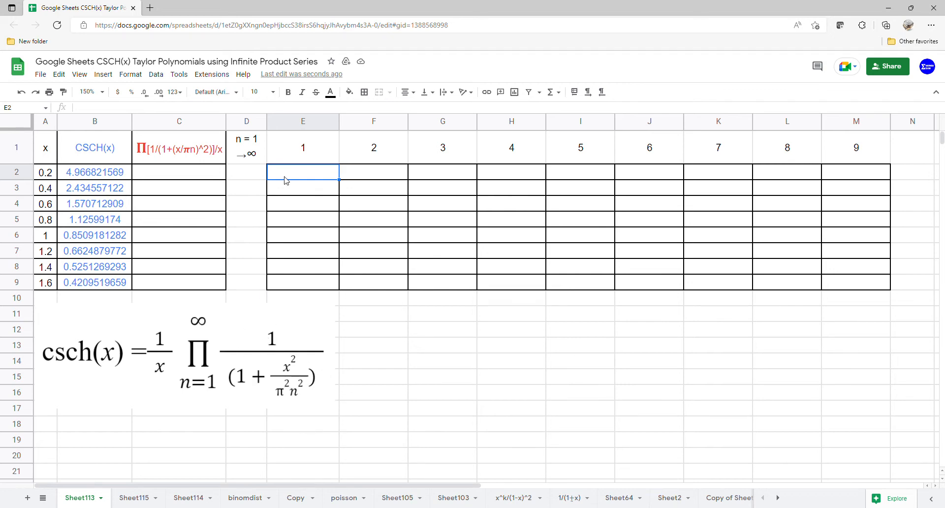
# - Enter the product-term formula =ARRAYFORMULA(1/(1+(x/(PI()*E1:M1))^2)) in cell E2, using x as a placeholder
pyautogui.write('=arr')
pyautogui.press('Tab')
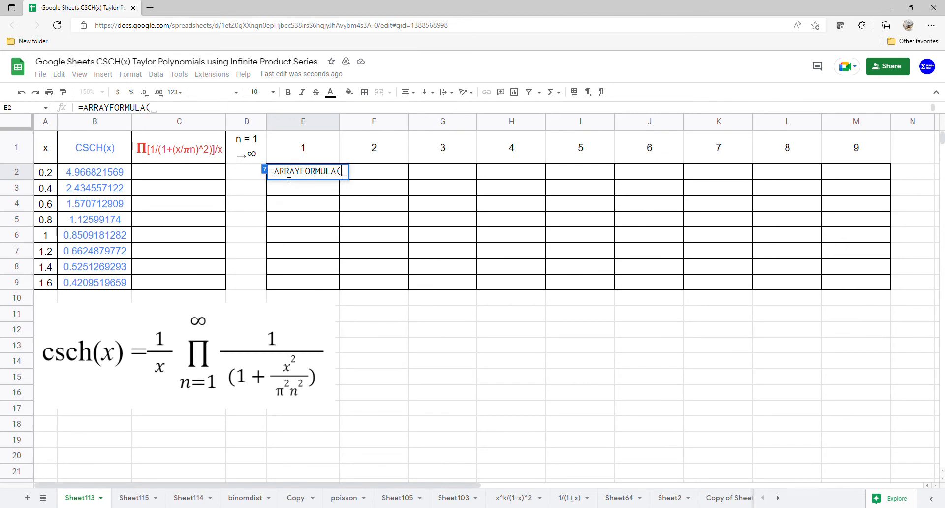
pyautogui.write('1/(1+')
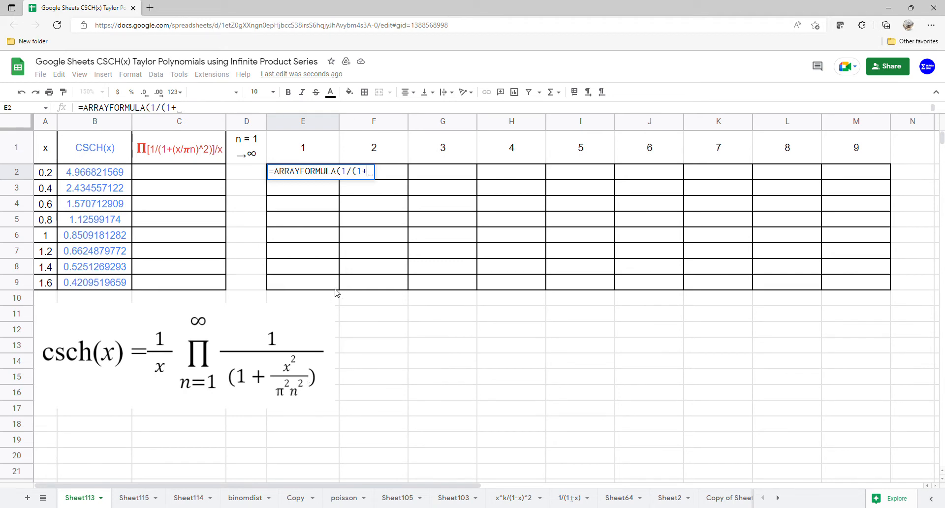
pyautogui.write('(x/(pi')
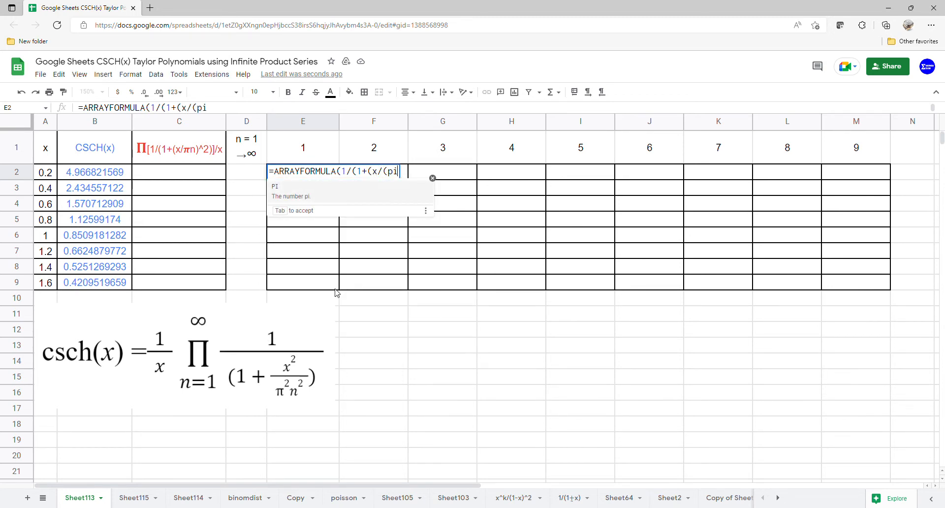
pyautogui.press('Tab')
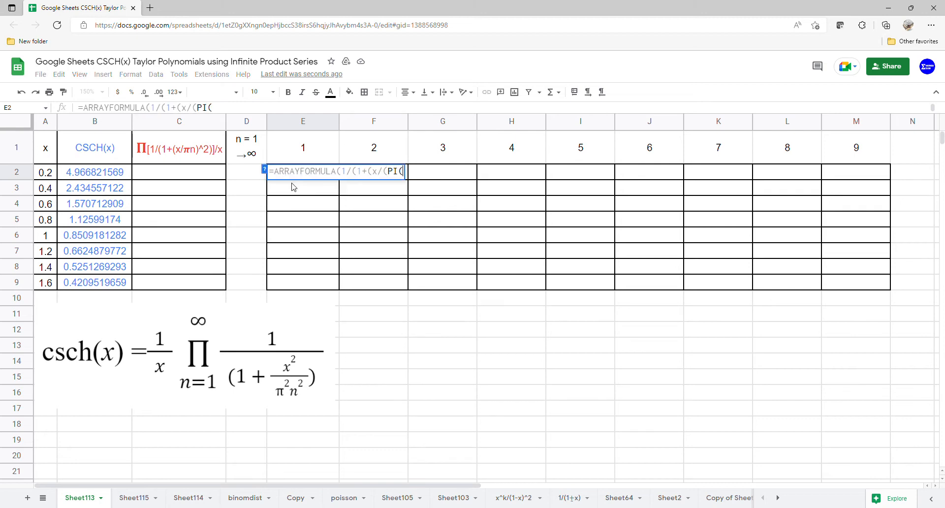
pyautogui.write(')*')
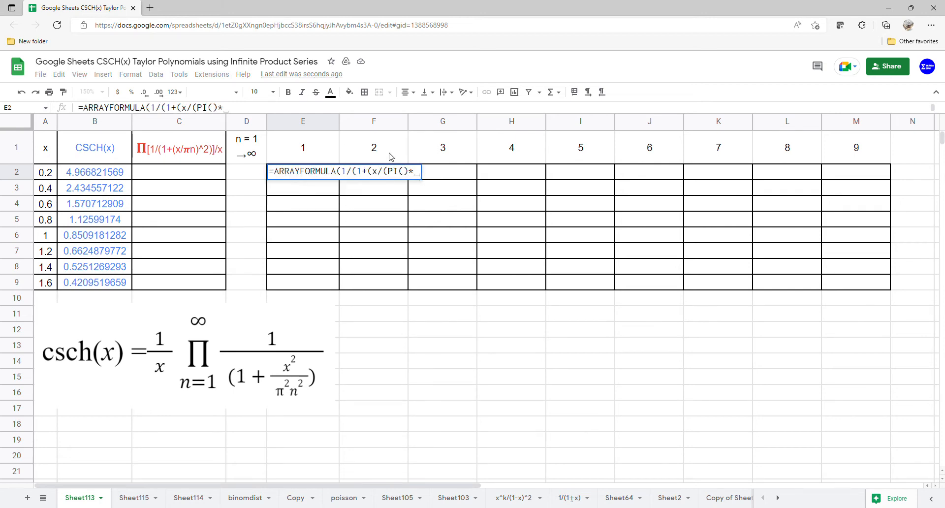
pyautogui.moveTo(329, 156); pyautogui.dragTo(815, 150)
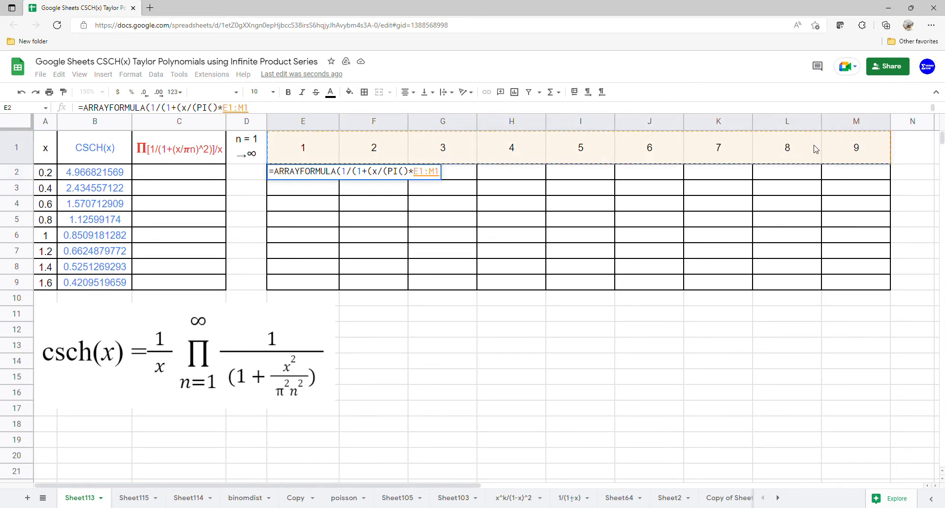
pyautogui.write(')')
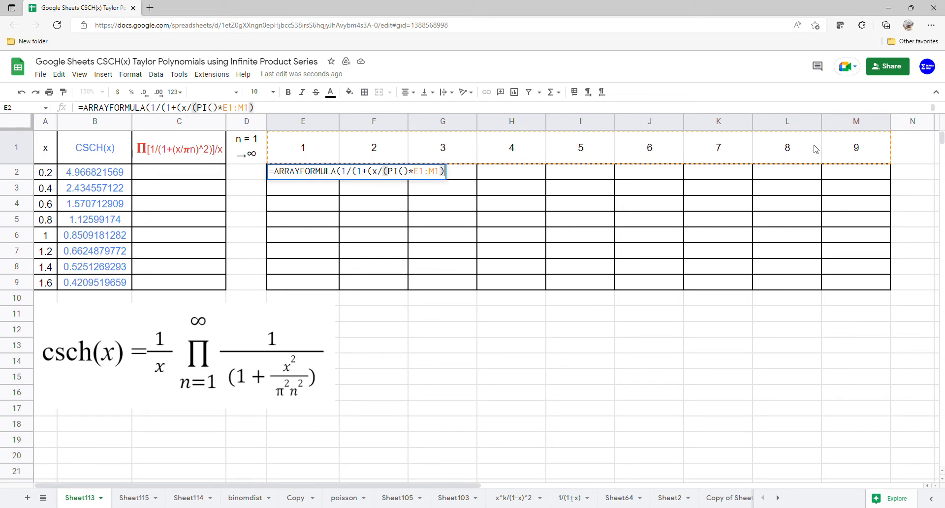
pyautogui.write(')^2')
pyautogui.press('Return')
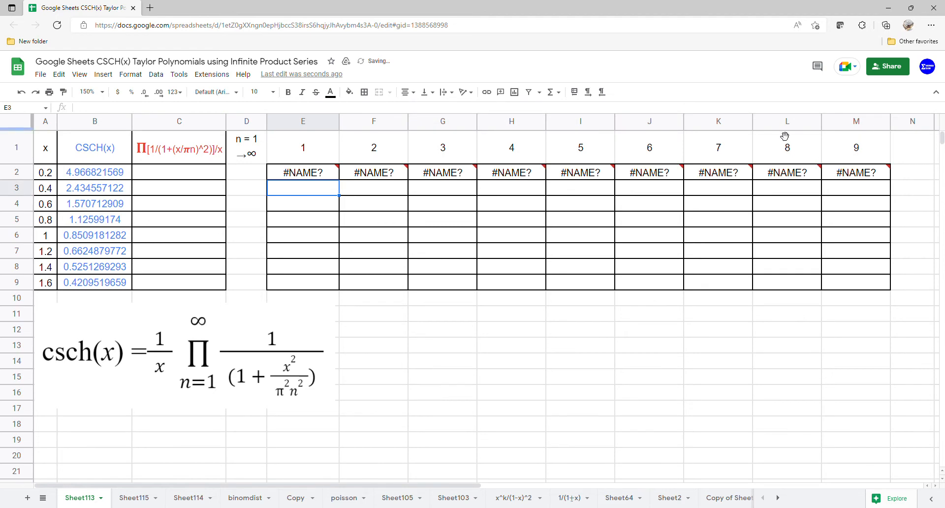
# - Replace the x placeholder in the E2 formula with the range A2:A9 and review the corrected formula
pyautogui.click(326, 176)
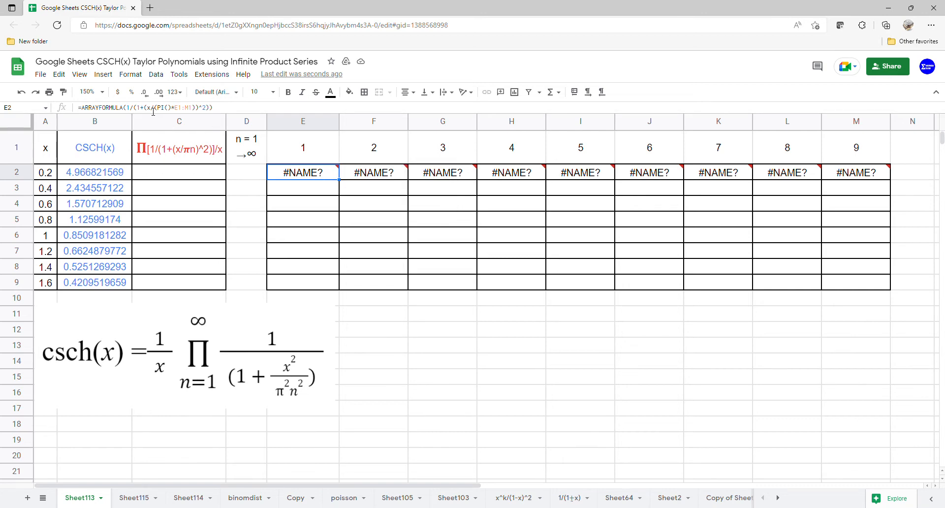
pyautogui.doubleClick(268, 164)
pyautogui.doubleClick(375, 172)
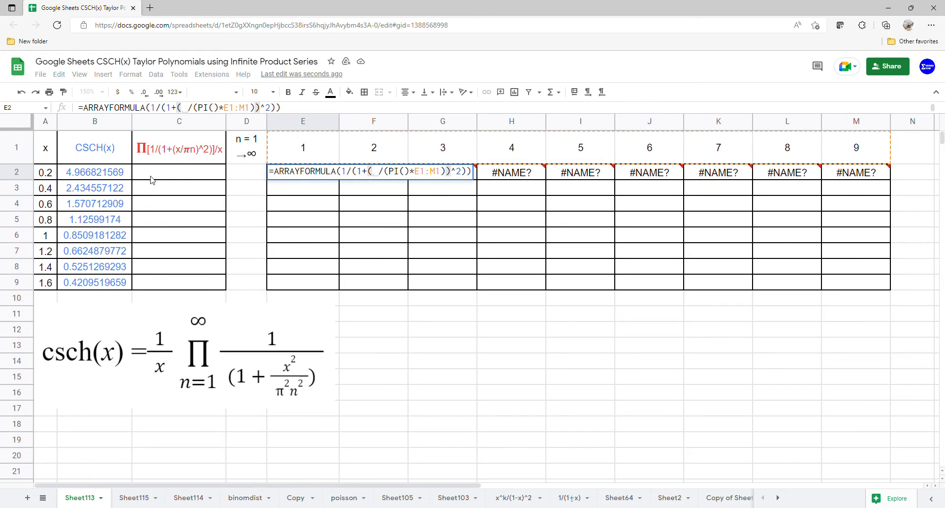
pyautogui.moveTo(52, 173); pyautogui.dragTo(46, 286)
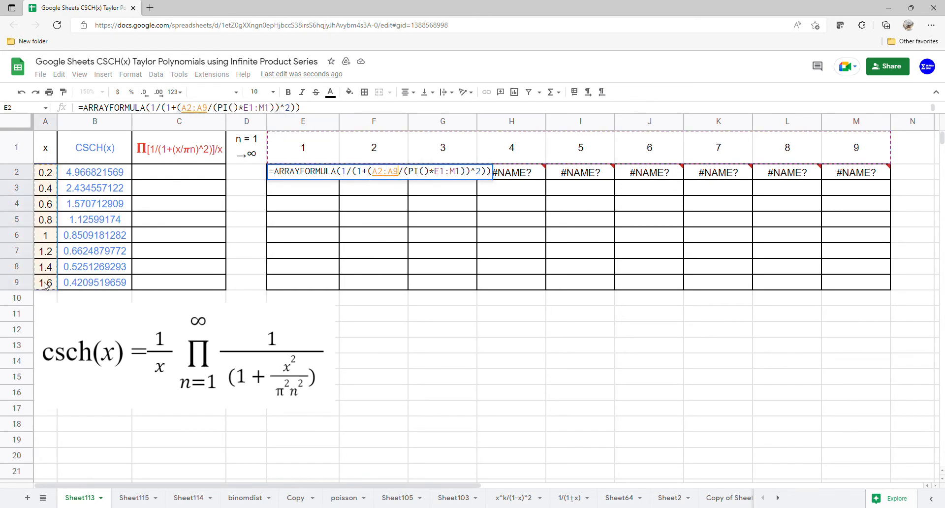
pyautogui.press('Return')
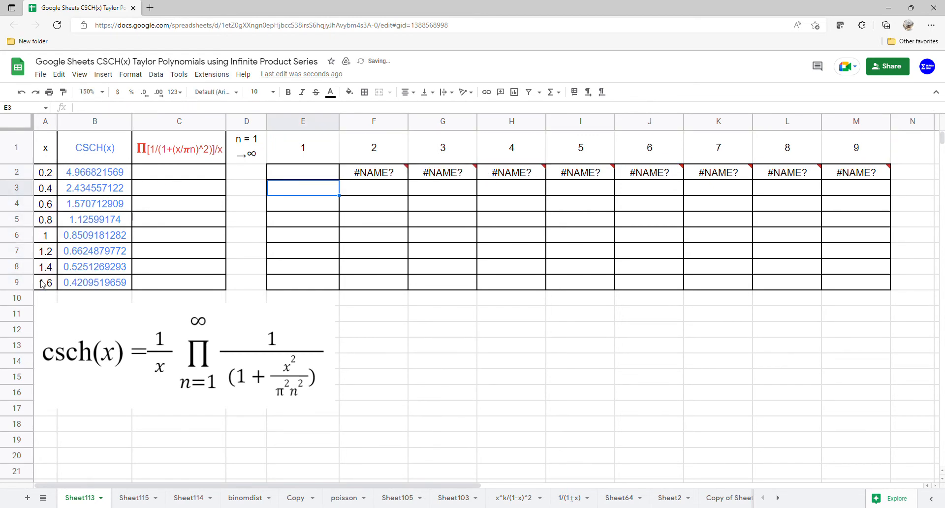
pyautogui.click(299, 176)
pyautogui.doubleClick(303, 173)
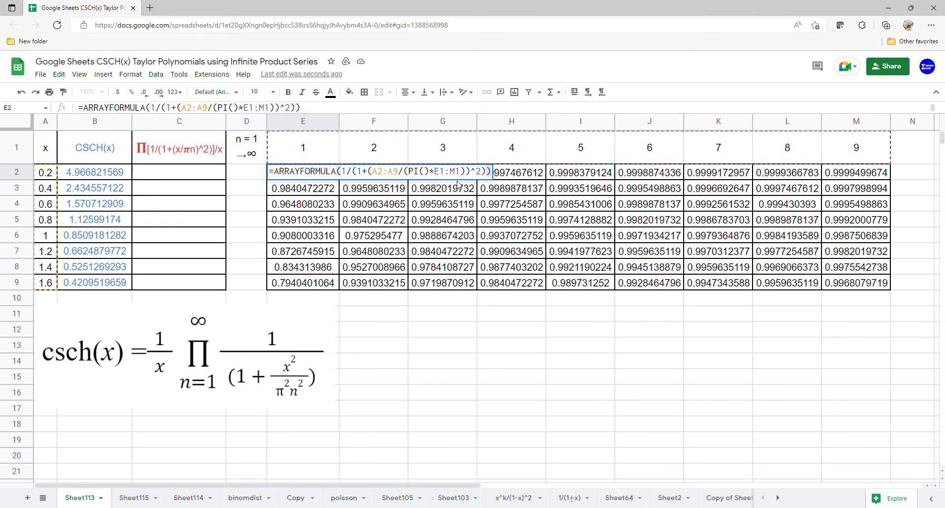
pyautogui.press('Return')
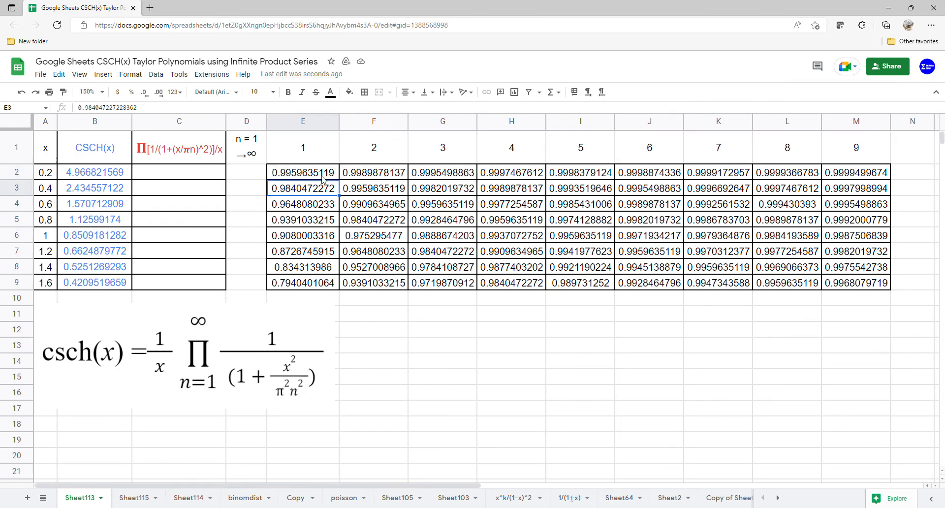
# - Enter =PRODUCT(E2:M2)/A2 in cell C2 and fill the formula down through C9
pyautogui.click(213, 176)
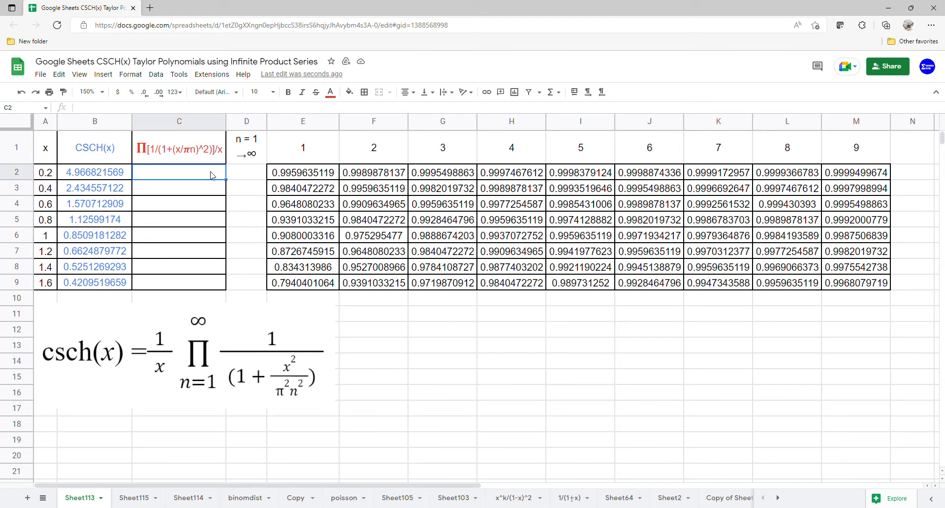
pyautogui.write('=')
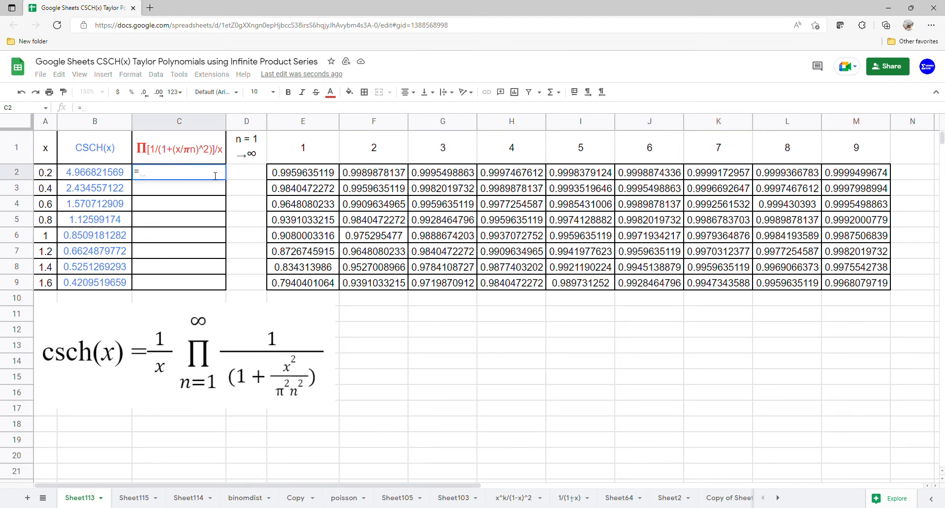
pyautogui.write('pro')
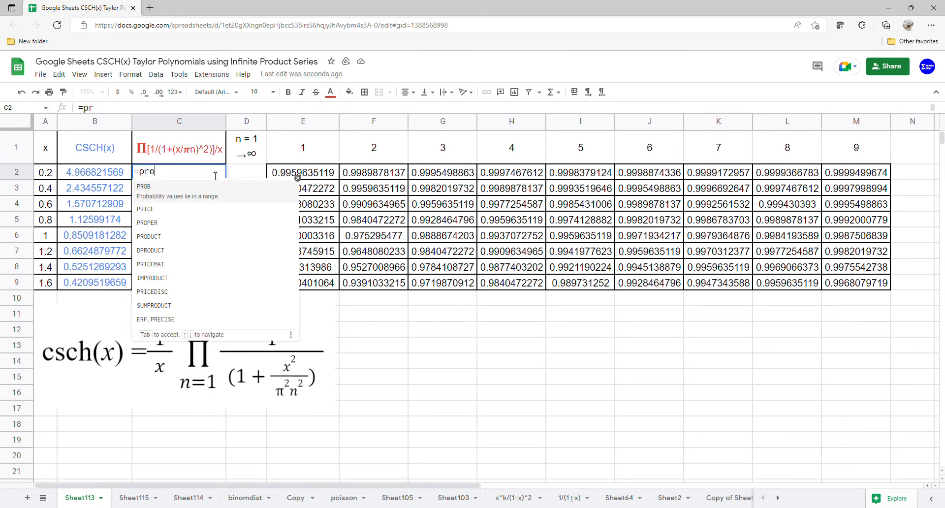
pyautogui.write('d')
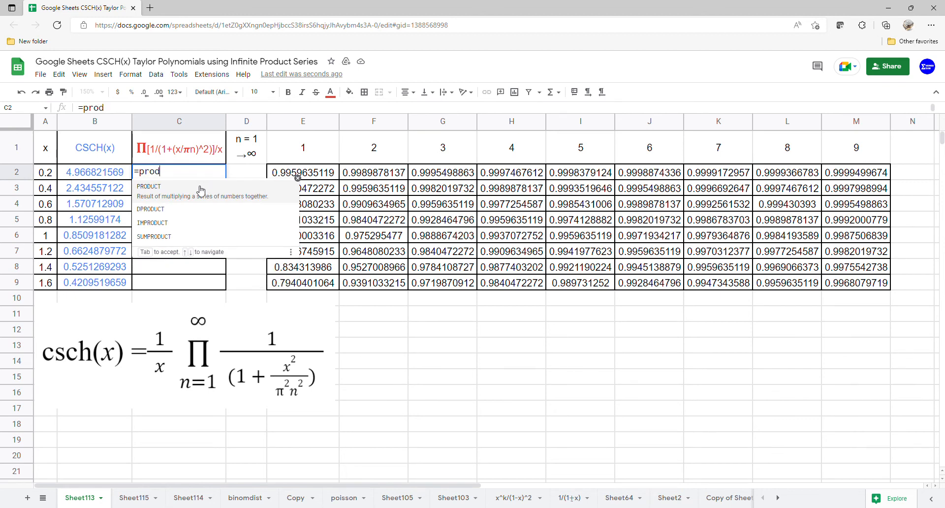
pyautogui.click(200, 188)
pyautogui.moveTo(315, 177); pyautogui.dragTo(843, 173)
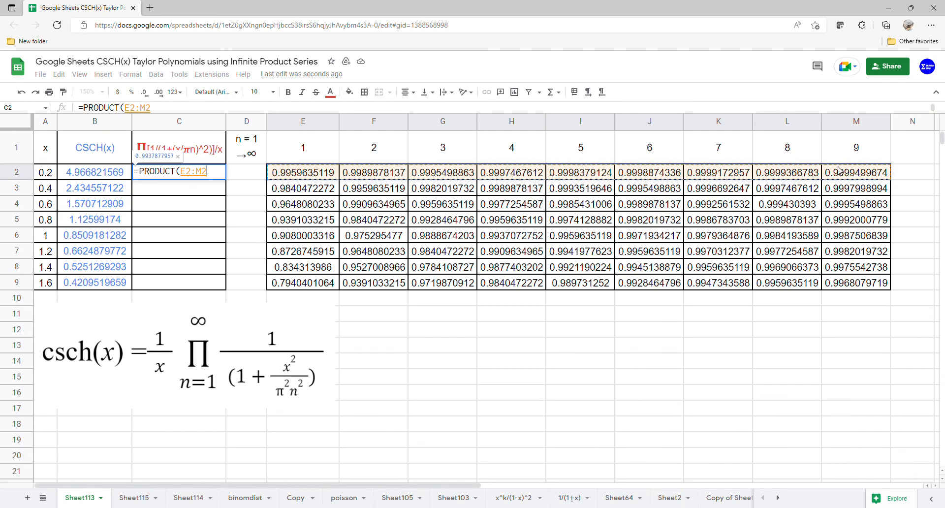
pyautogui.write(')/')
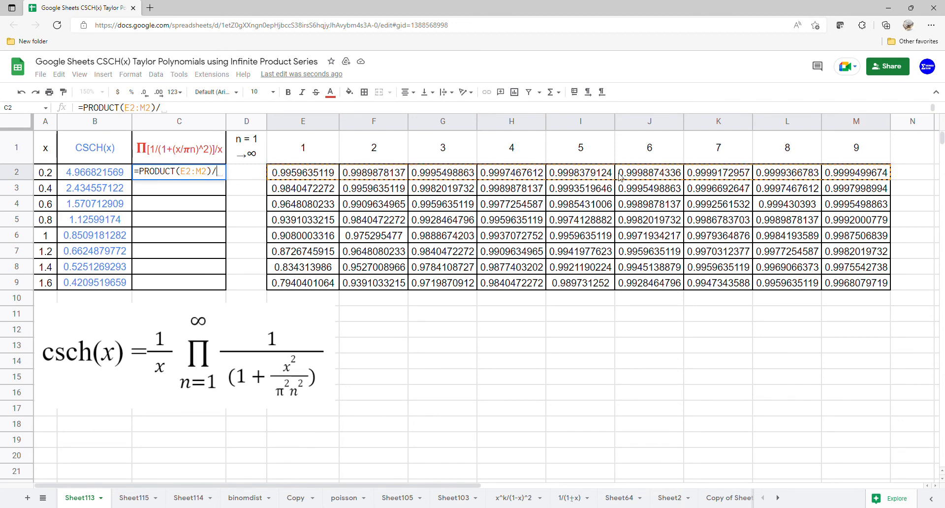
pyautogui.click(41, 176)
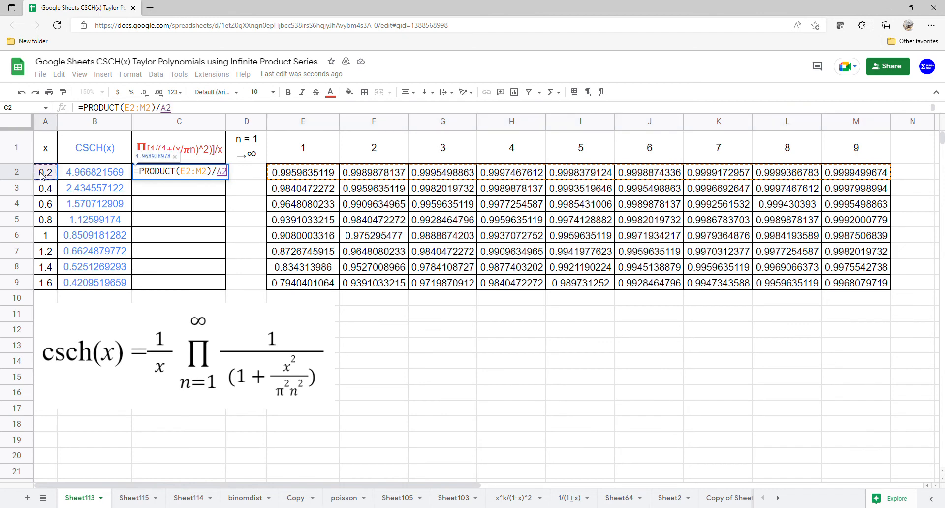
pyautogui.press('Return')
pyautogui.click(181, 176)
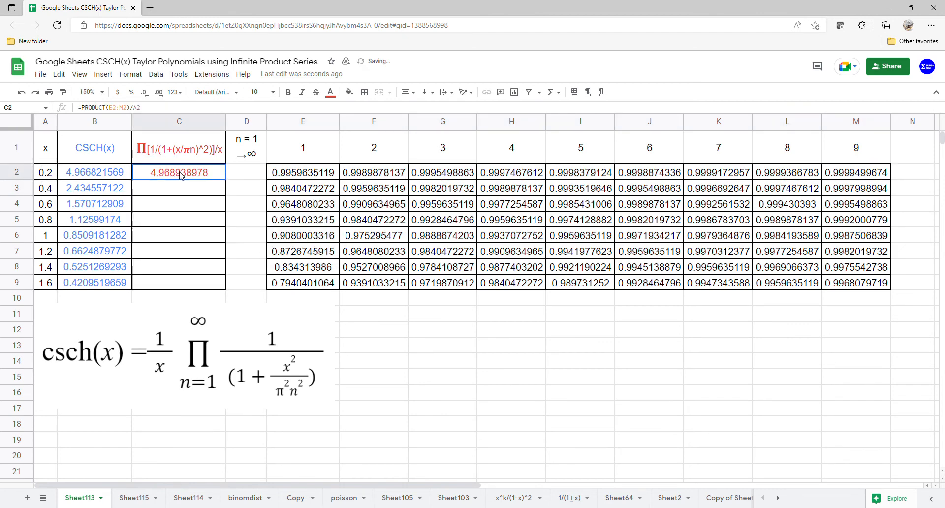
pyautogui.moveTo(232, 186); pyautogui.dragTo(224, 286)
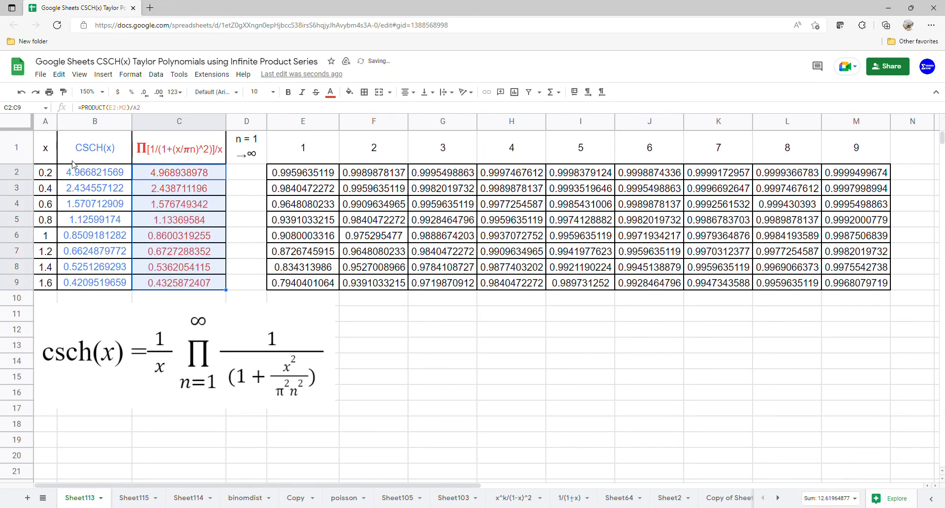
# - Insert a chart from the range A1:C9 and set its type to scatter chart
pyautogui.moveTo(55, 146); pyautogui.dragTo(179, 283)
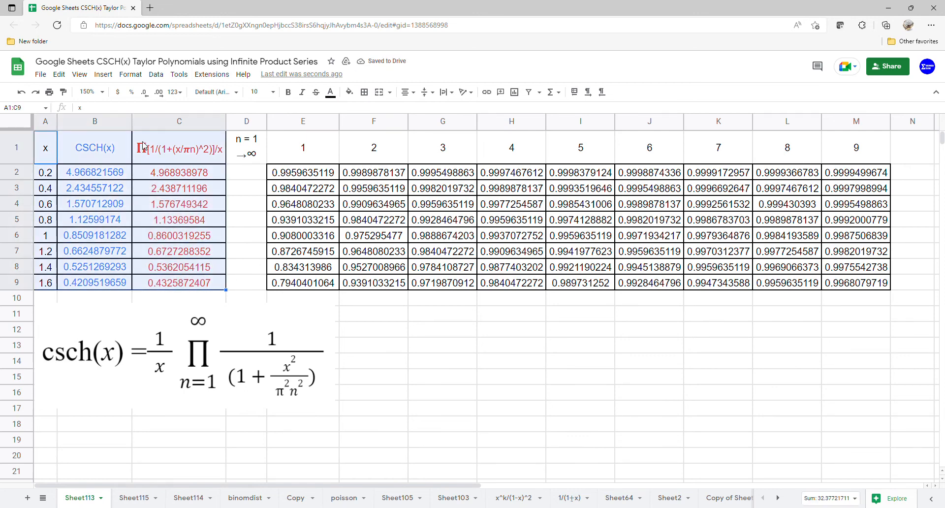
pyautogui.click(102, 74)
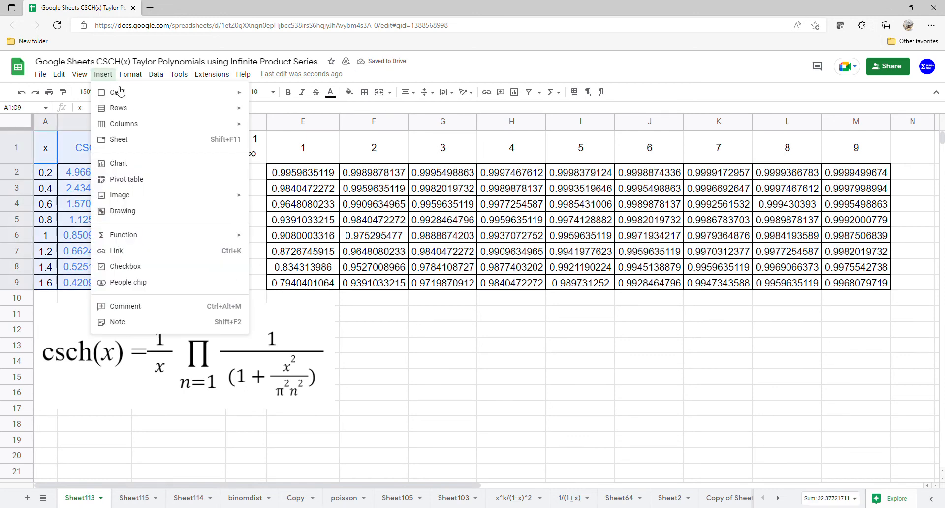
pyautogui.click(149, 165)
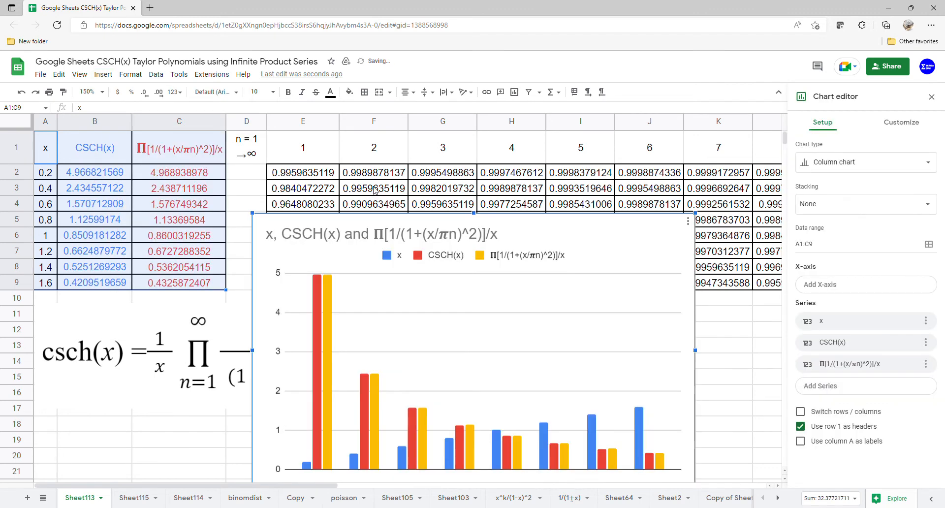
pyautogui.click(842, 161)
pyautogui.scroll(-5, 824, 341)
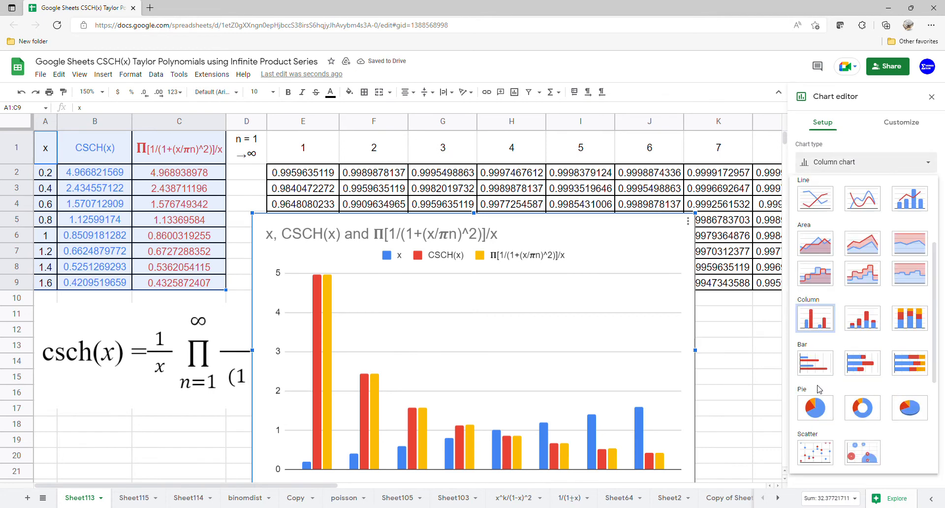
pyautogui.click(815, 468)
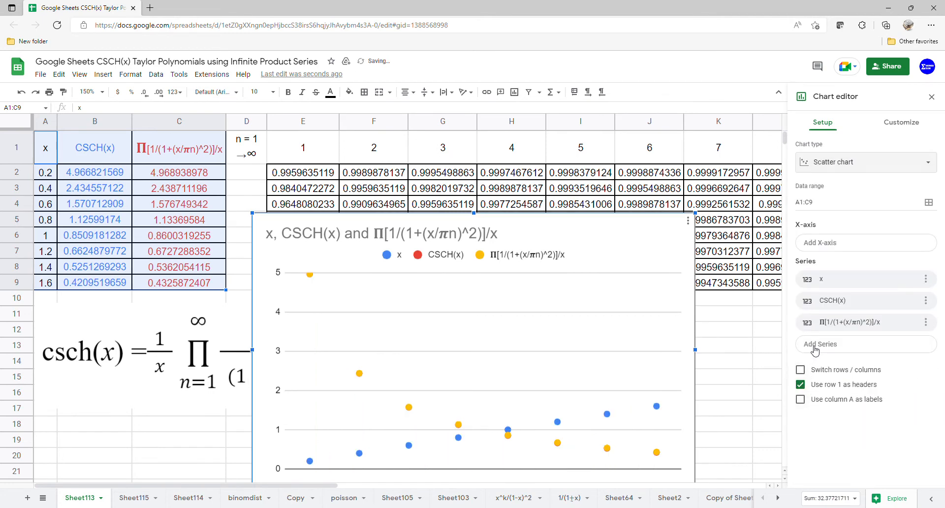
# - Use column A as the scatter chart's labels and add a trendline to all series
pyautogui.click(801, 400)
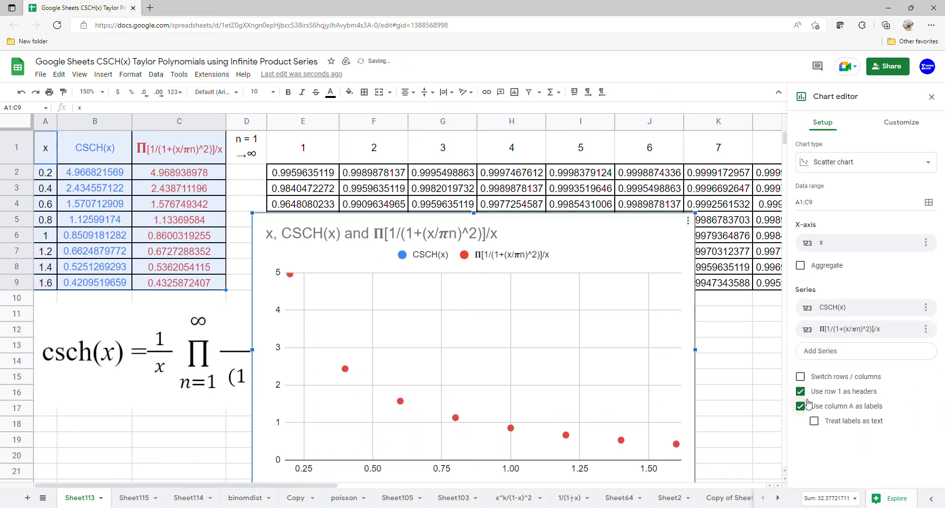
pyautogui.click(897, 124)
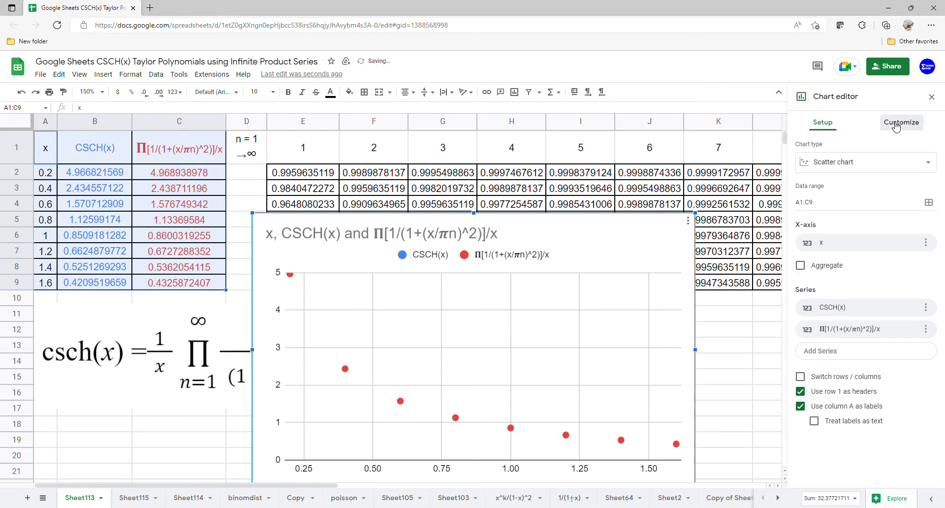
pyautogui.click(837, 213)
pyautogui.scroll(-2, 832, 241)
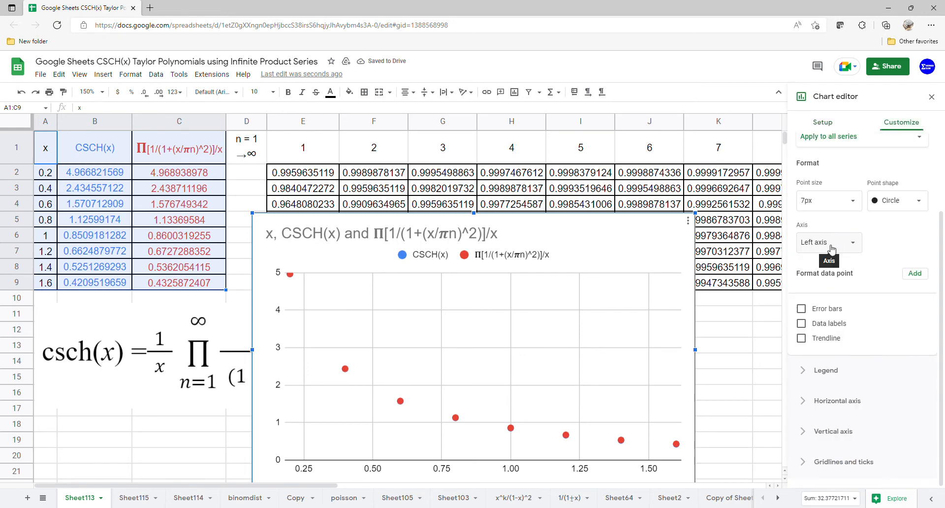
pyautogui.click(821, 339)
pyautogui.scroll(-2, 832, 320)
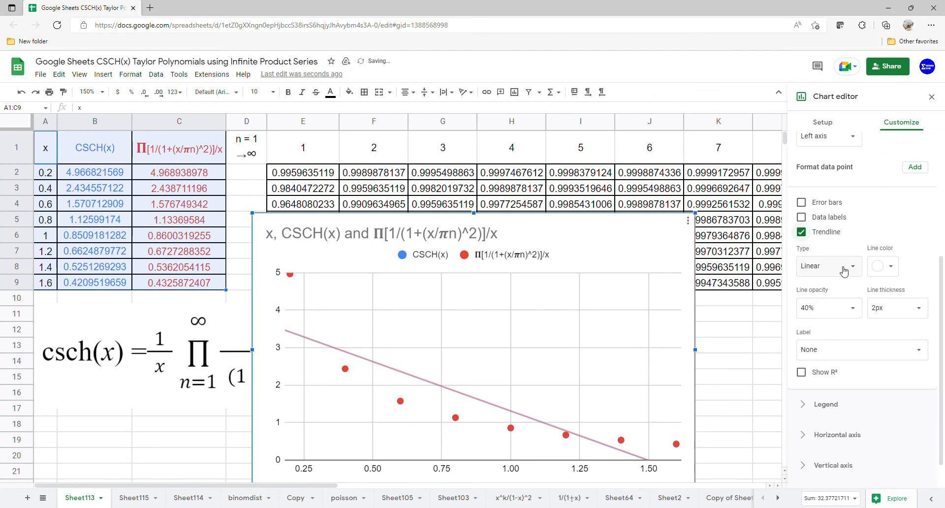
# - Change the trendlines to polynomial of degree 8 and label them with their equations
pyautogui.click(842, 272)
pyautogui.click(837, 296)
pyautogui.scroll(-2, 839, 266)
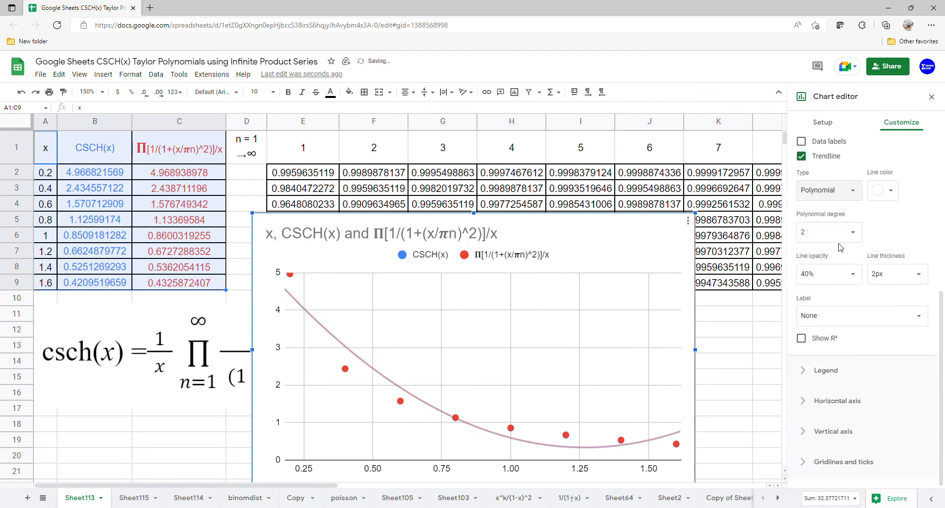
pyautogui.click(853, 238)
pyautogui.click(808, 318)
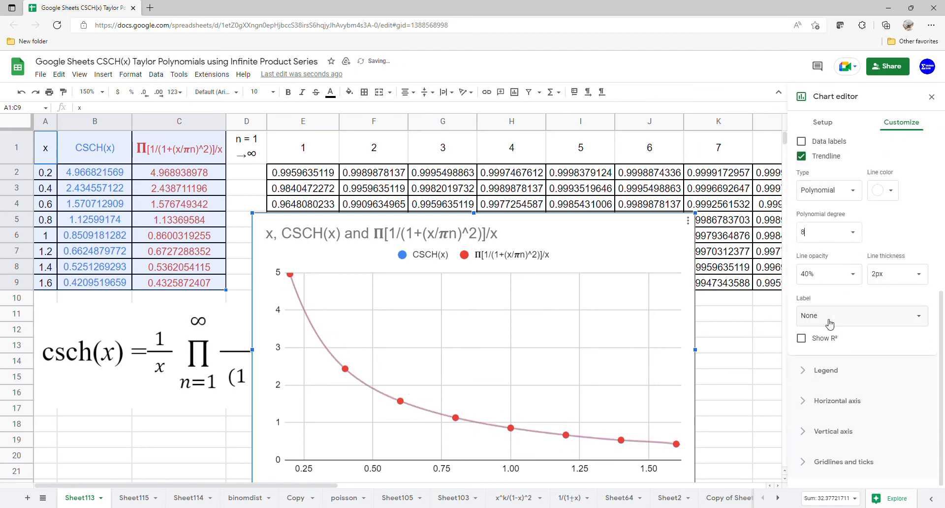
pyautogui.click(858, 317)
pyautogui.click(836, 346)
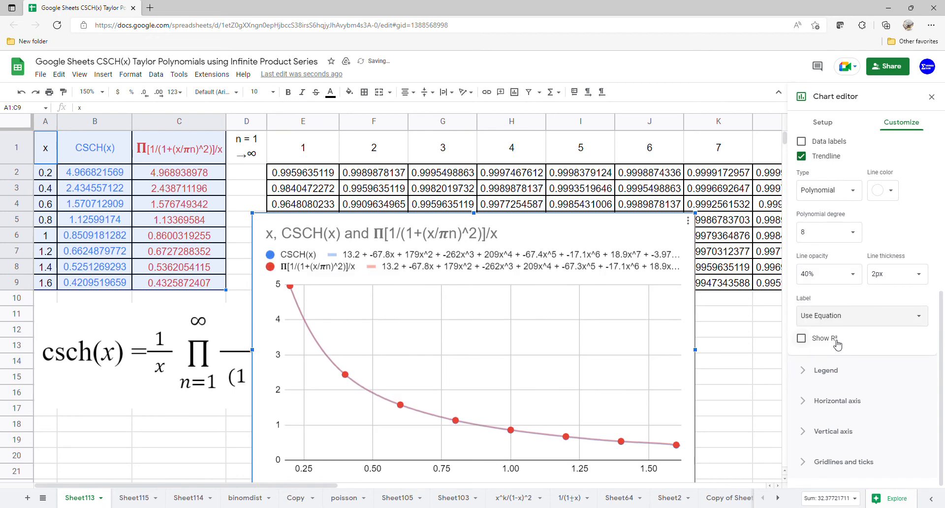
# - Delete the chart's title and close the chart editor
pyautogui.click(512, 235)
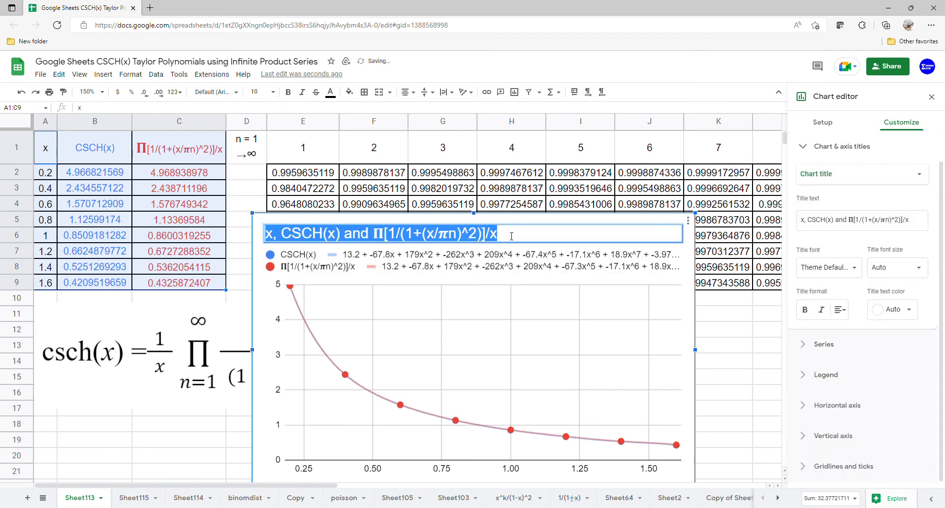
pyautogui.press('BackSpace')
pyautogui.click(486, 320)
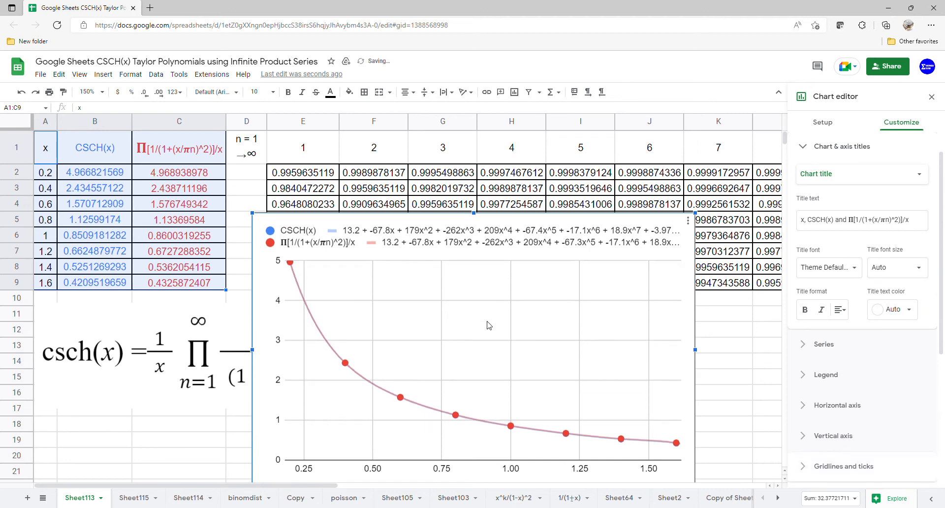
pyautogui.click(930, 98)
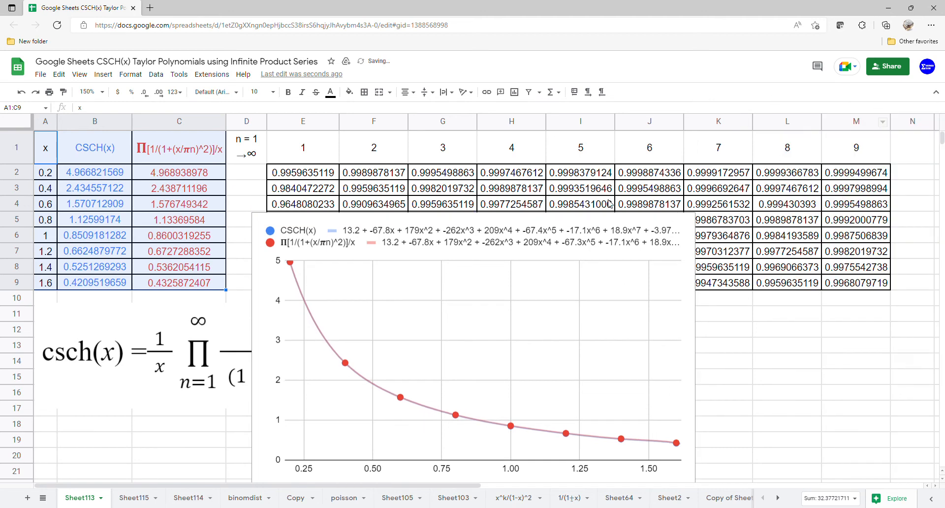
# - Move the chart clear of the csch(x) formula image and enlarge it downward and out to column M to fit the full trendline equations
pyautogui.moveTo(513, 231); pyautogui.dragTo(535, 149)
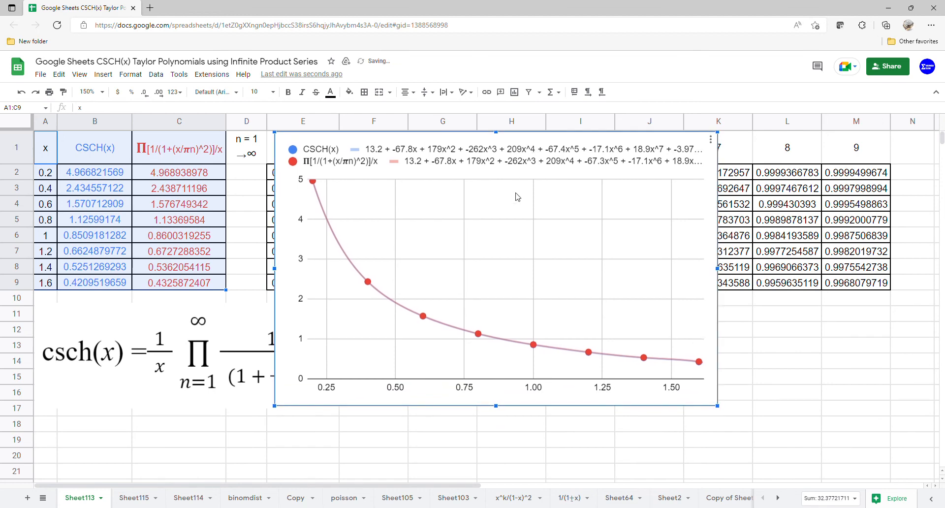
pyautogui.moveTo(545, 205); pyautogui.dragTo(606, 207)
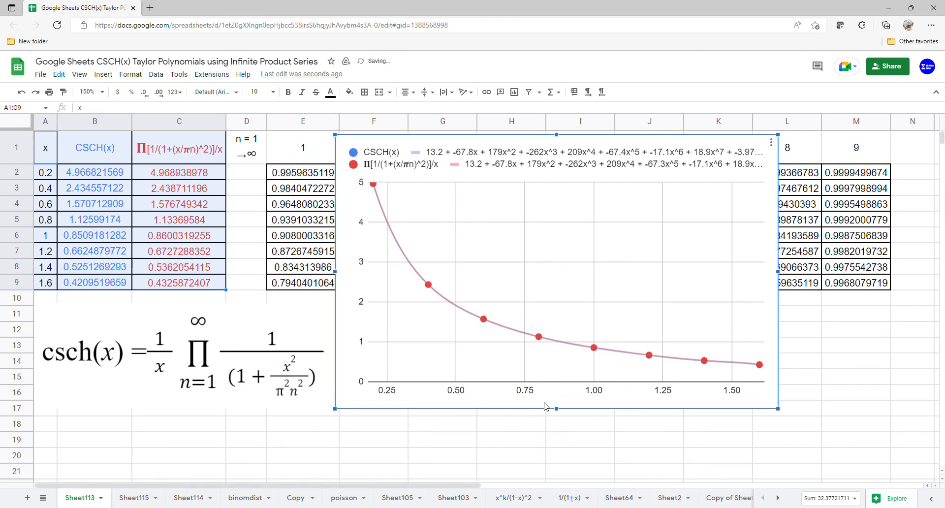
pyautogui.moveTo(556, 409); pyautogui.dragTo(562, 480)
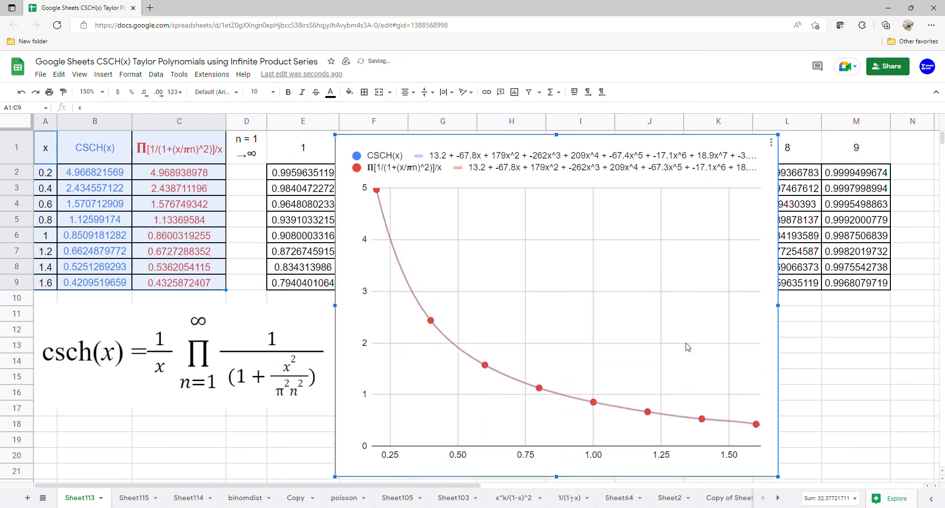
pyautogui.moveTo(778, 307); pyautogui.dragTo(886, 307)
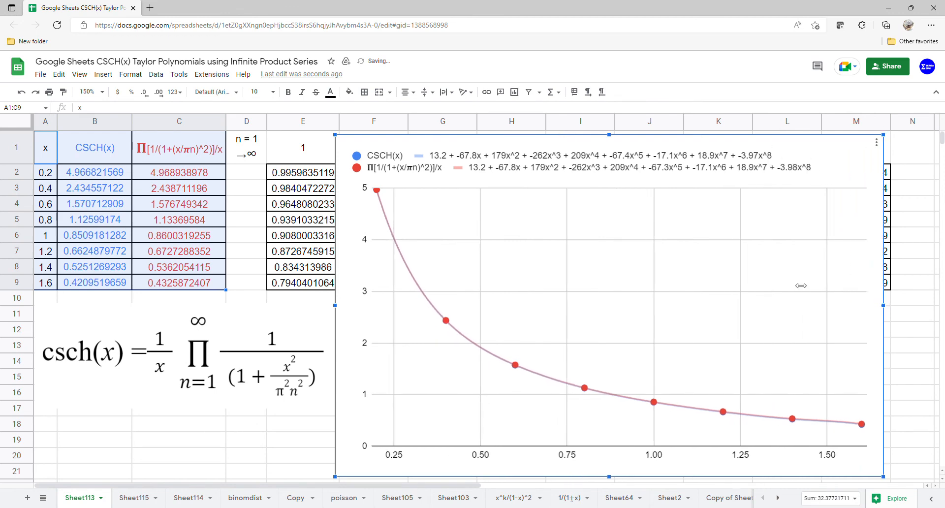
# - Reposition the enlarged chart over columns F to M from row 1 down, leaving column E uncovered, and deselect it
pyautogui.moveTo(514, 211); pyautogui.dragTo(542, 212)
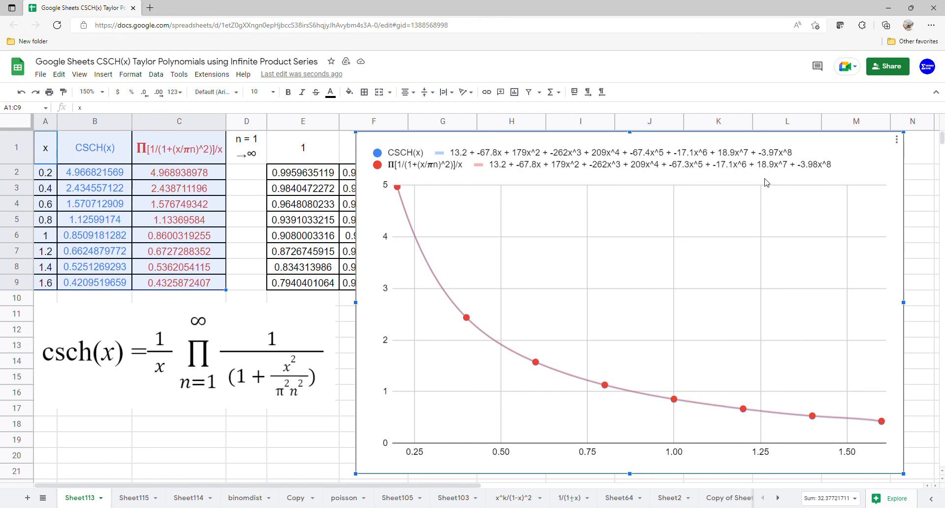
pyautogui.moveTo(767, 183); pyautogui.dragTo(764, 211)
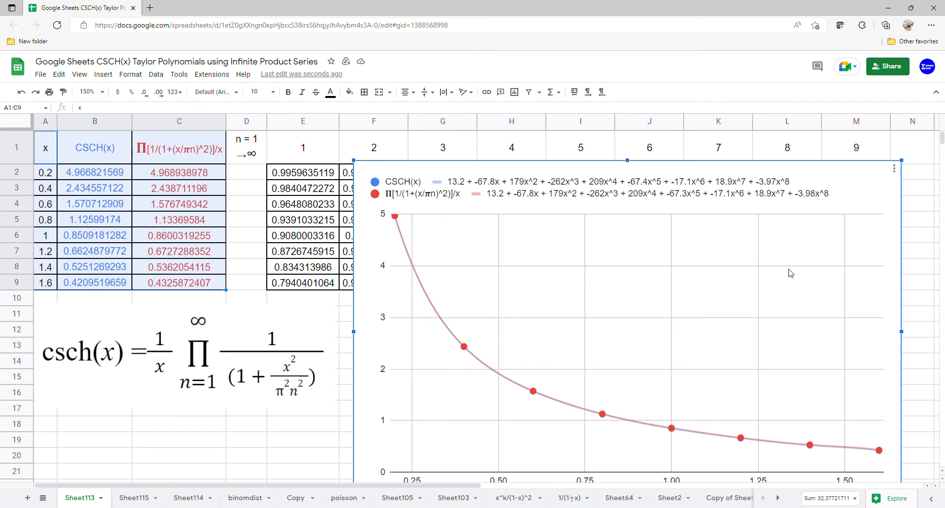
pyautogui.moveTo(791, 273); pyautogui.dragTo(780, 245)
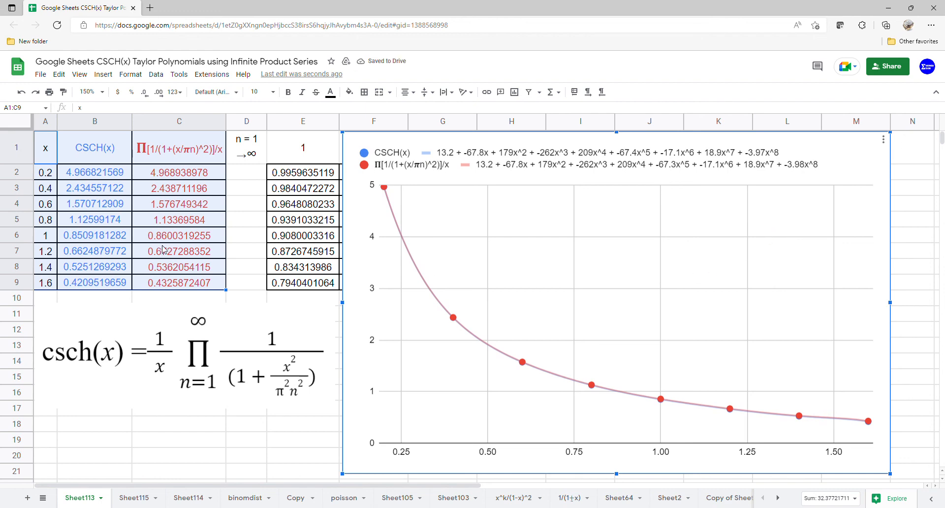
pyautogui.click(239, 242)
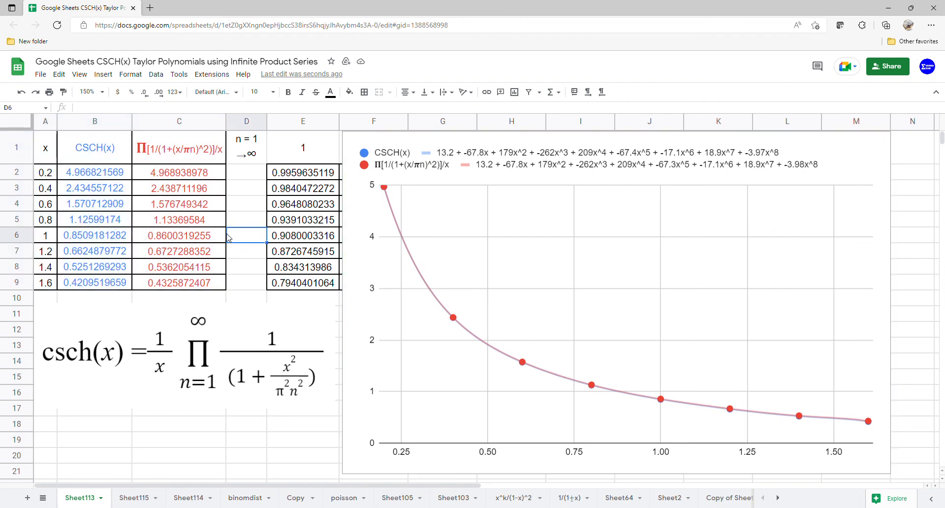